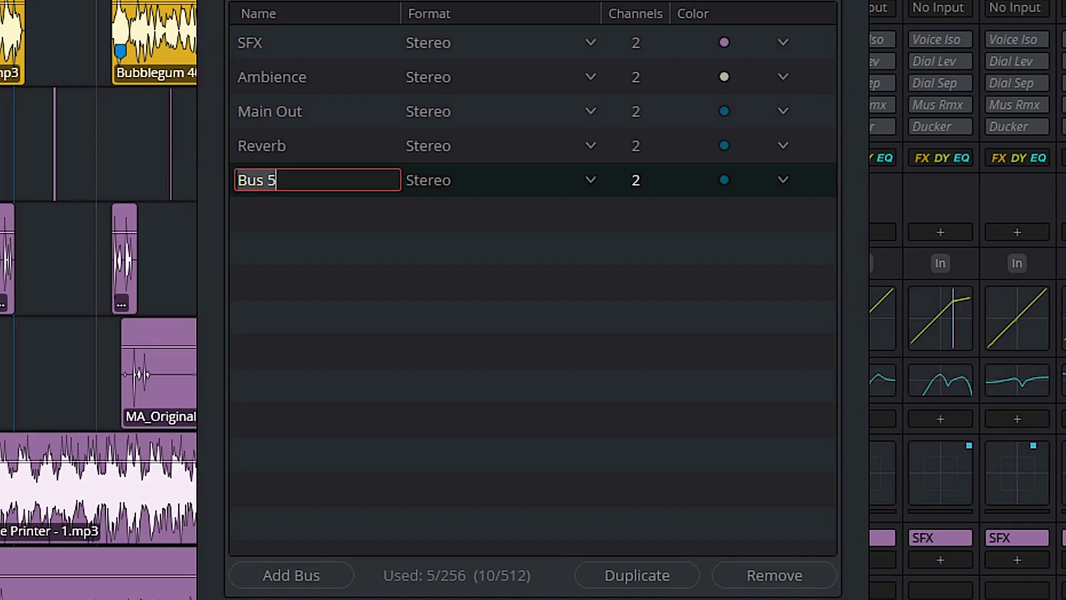
# - Name the newly added fifth bus Delay in the bus format list
pyautogui.write('De.ah')
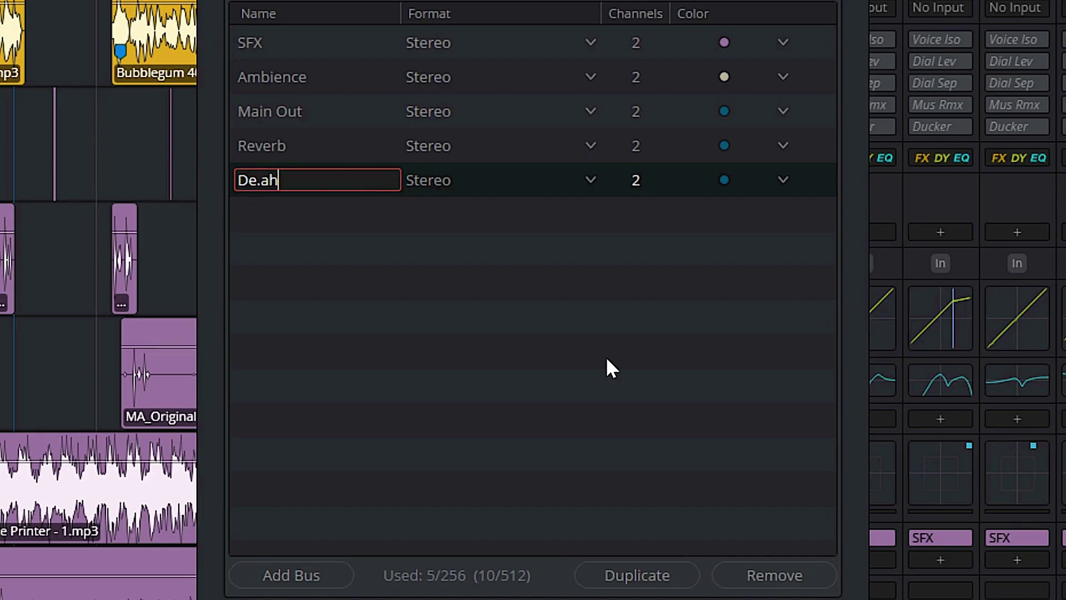
pyautogui.press('BackSpace')
pyautogui.press('BackSpace')
pyautogui.press('BackSpace')
pyautogui.write('lay')
pyautogui.click(587, 348)
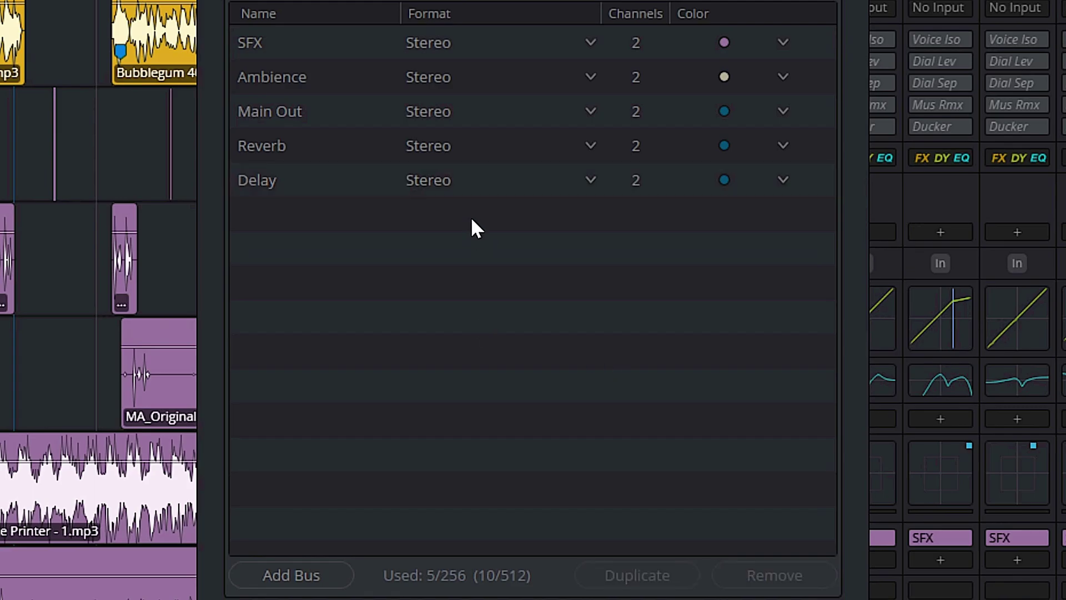
# - Set the color of the Reverb and Delay buses to Orange and apply the bus format changes
pyautogui.click(783, 146)
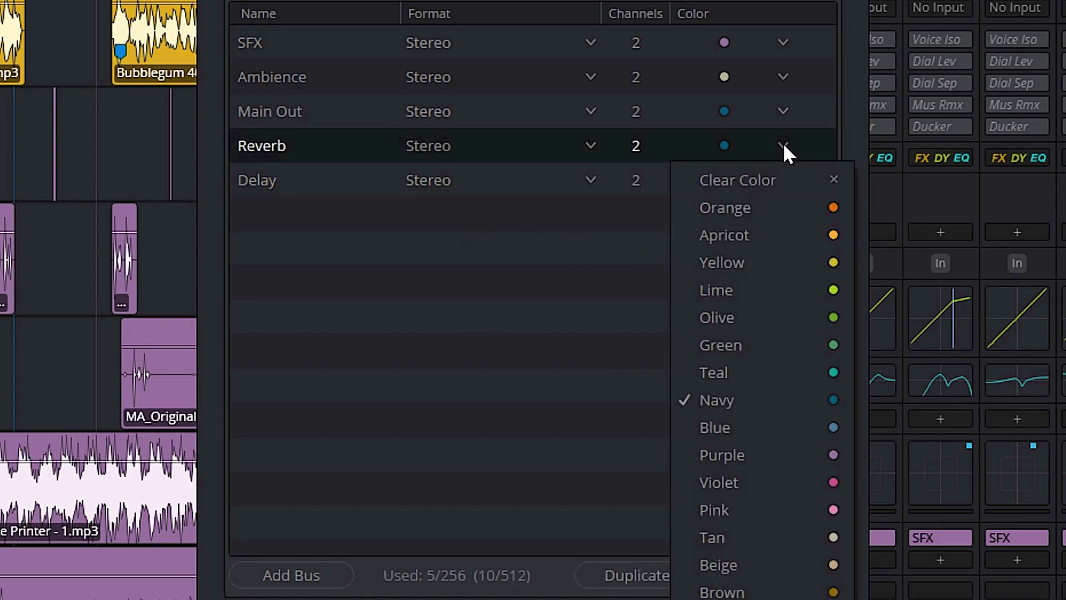
pyautogui.click(744, 209)
pyautogui.click(783, 180)
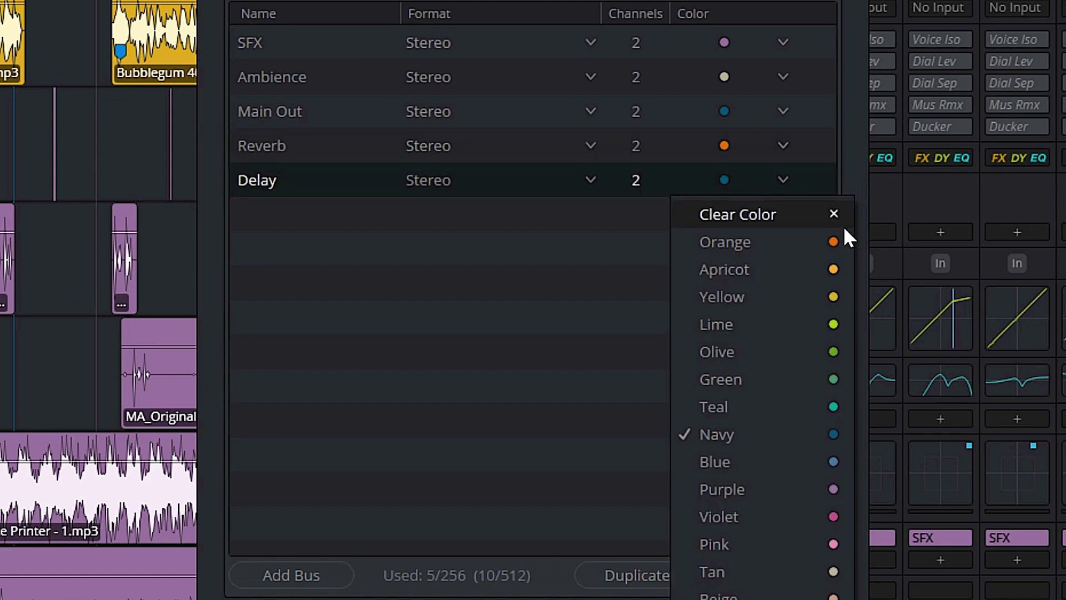
pyautogui.click(805, 241)
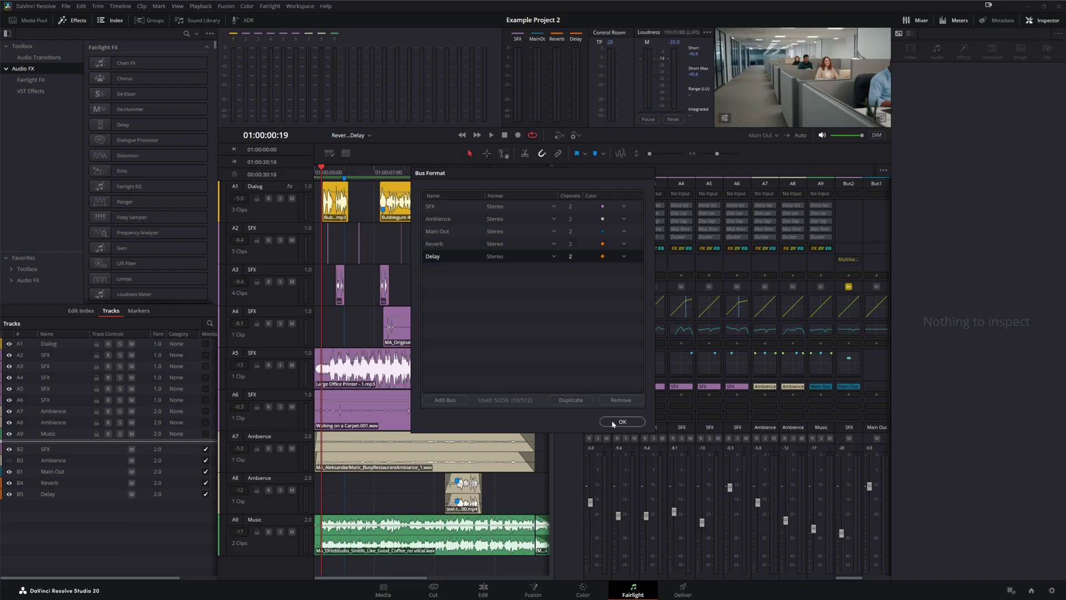
pyautogui.click(613, 423)
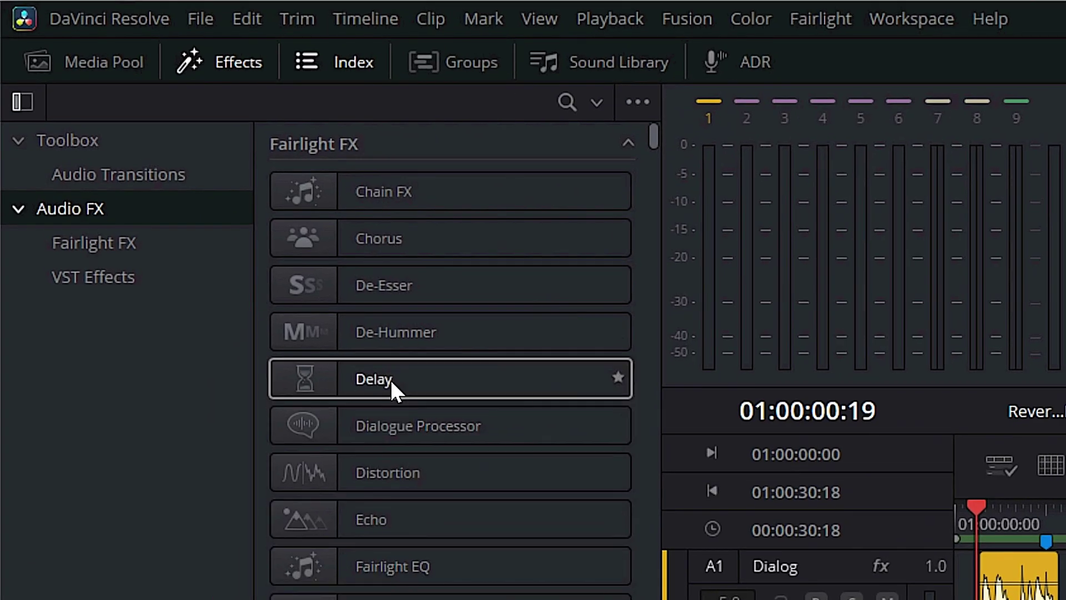
# - Add the Delay effect to the Delay bus and the Reverb effect to the Reverb bus in the mixer
pyautogui.moveTo(391, 380); pyautogui.dragTo(1056, 589)
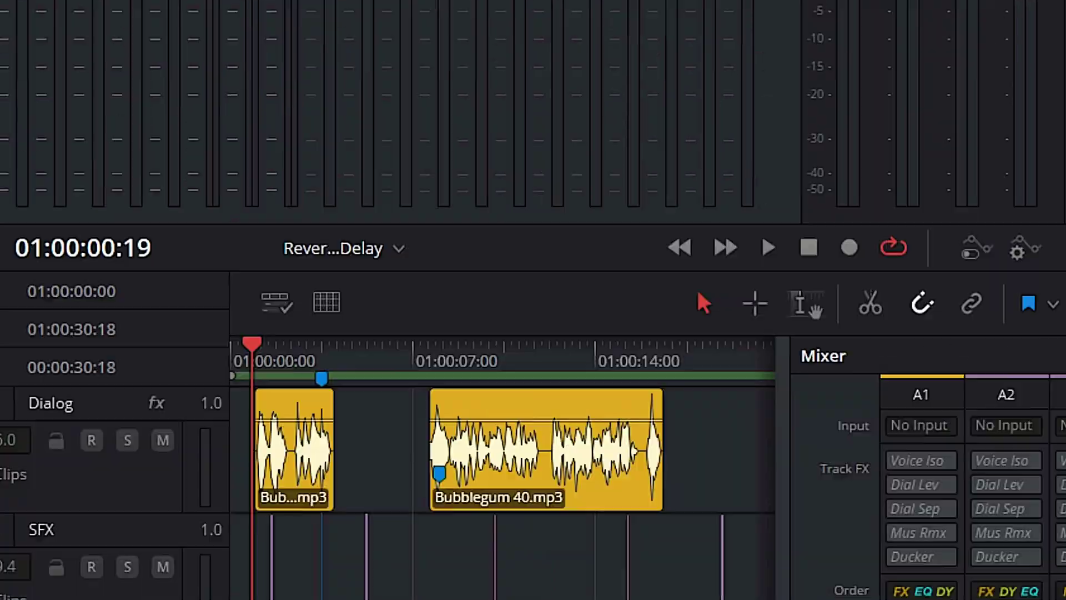
pyautogui.moveTo(127, 576); pyautogui.dragTo(491, 182)
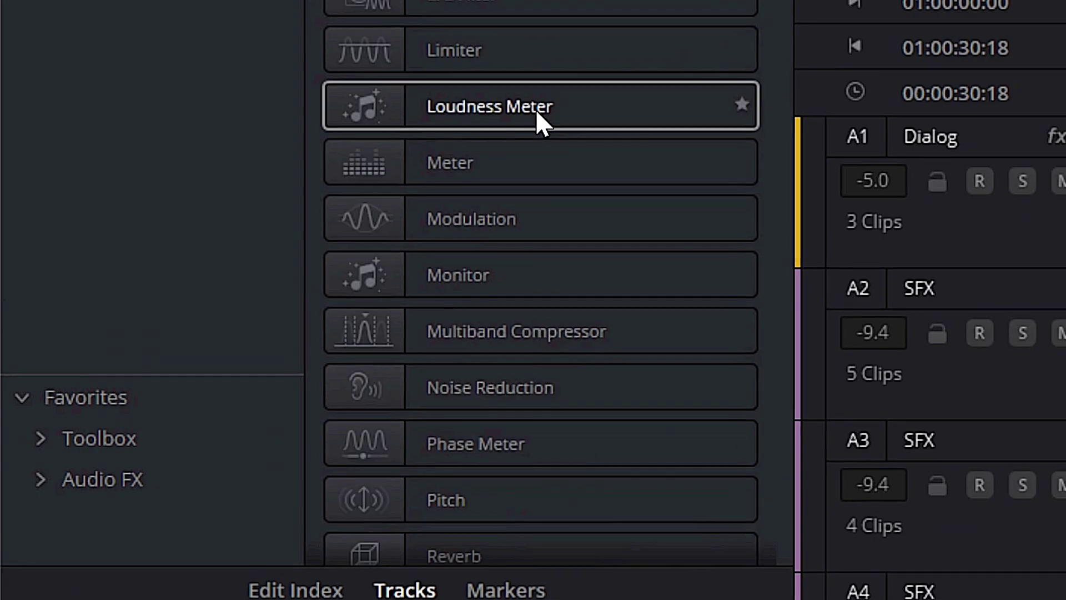
pyautogui.scroll(-3, 536, 109)
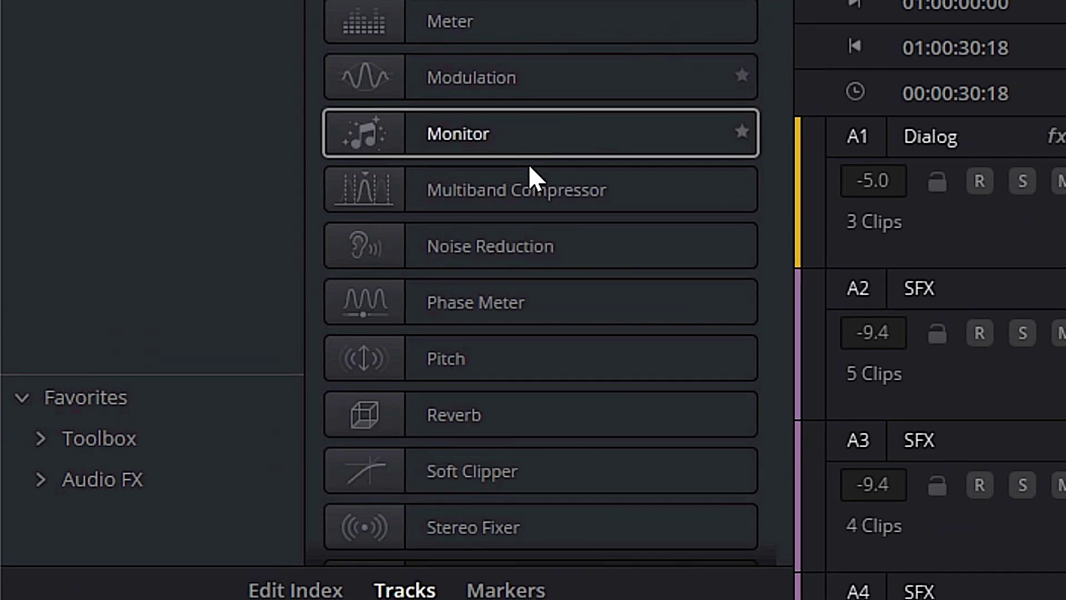
pyautogui.moveTo(448, 416); pyautogui.dragTo(277, 286)
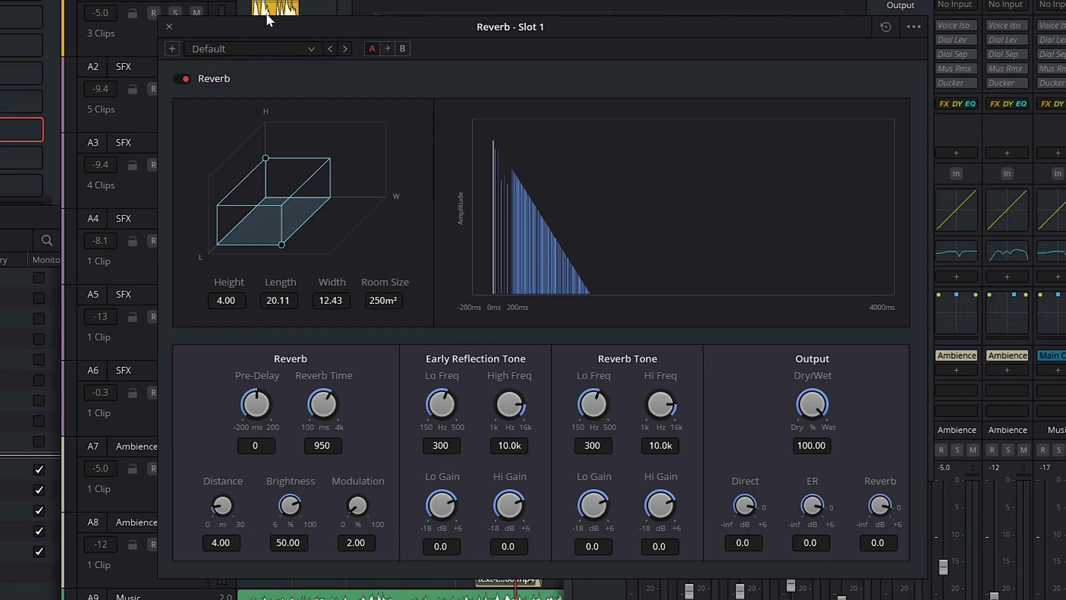
# - Arrange the Reverb and Delay effect windows side by side so both sets of controls can be seen
pyautogui.moveTo(252, 28); pyautogui.dragTo(182, 205)
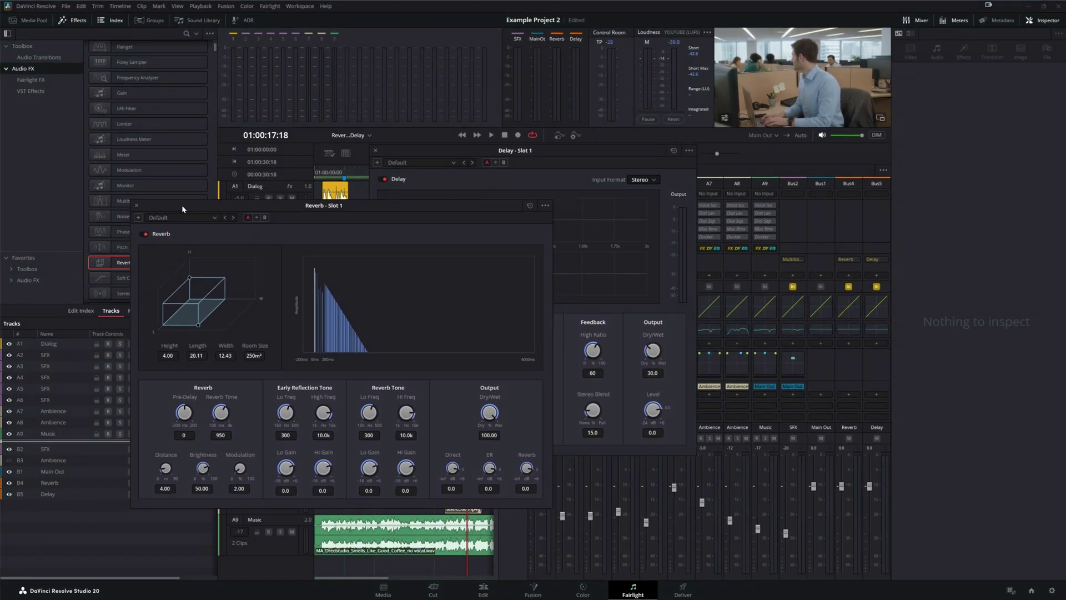
pyautogui.moveTo(500, 151); pyautogui.dragTo(555, 150)
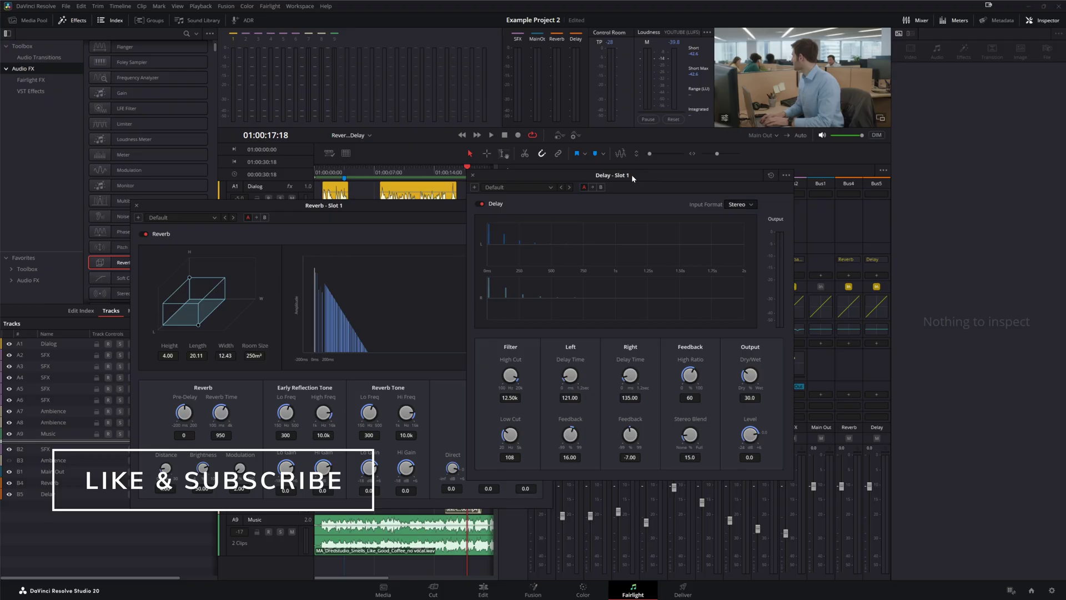
pyautogui.moveTo(632, 174); pyautogui.dragTo(722, 205)
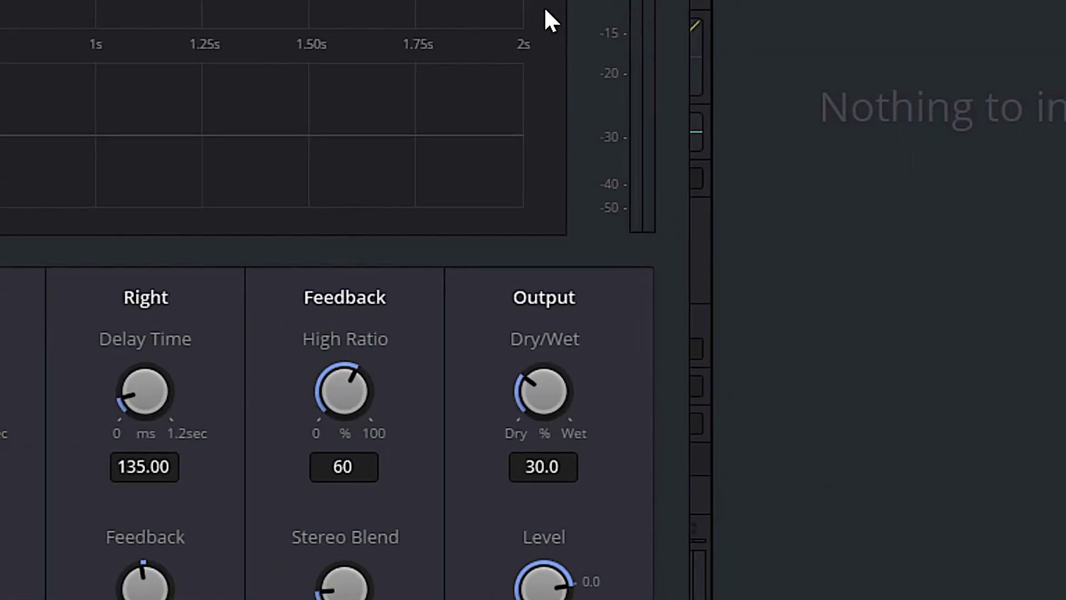
# - Set the Delay effect's Dry/Wet to 100% and its Low Cut to 200 Hz, and close both effect windows
pyautogui.moveTo(538, 396); pyautogui.dragTo(1025, 86)
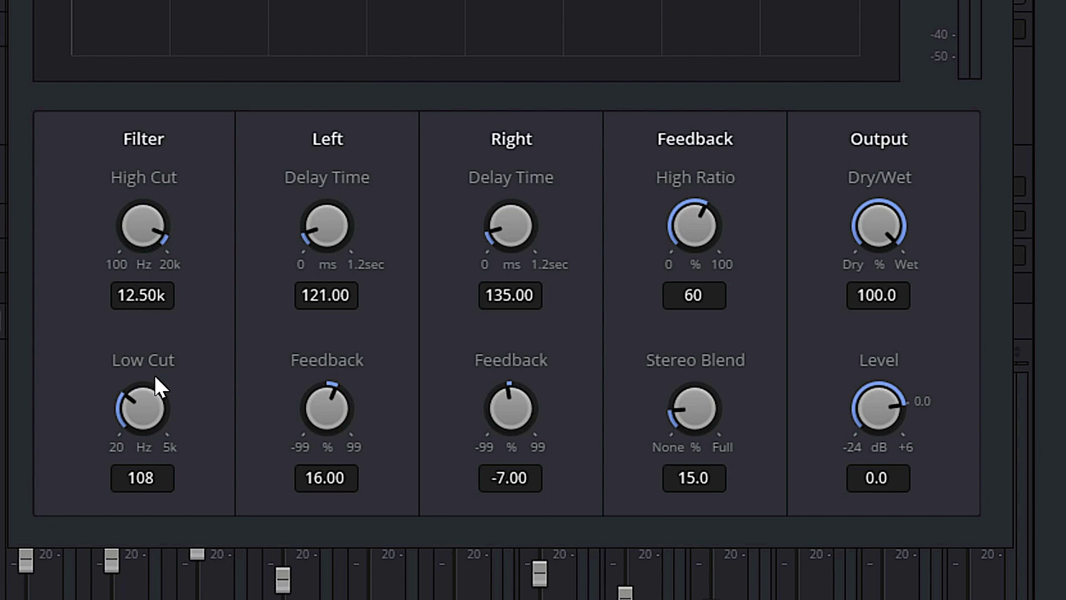
pyautogui.moveTo(145, 414); pyautogui.dragTo(164, 394)
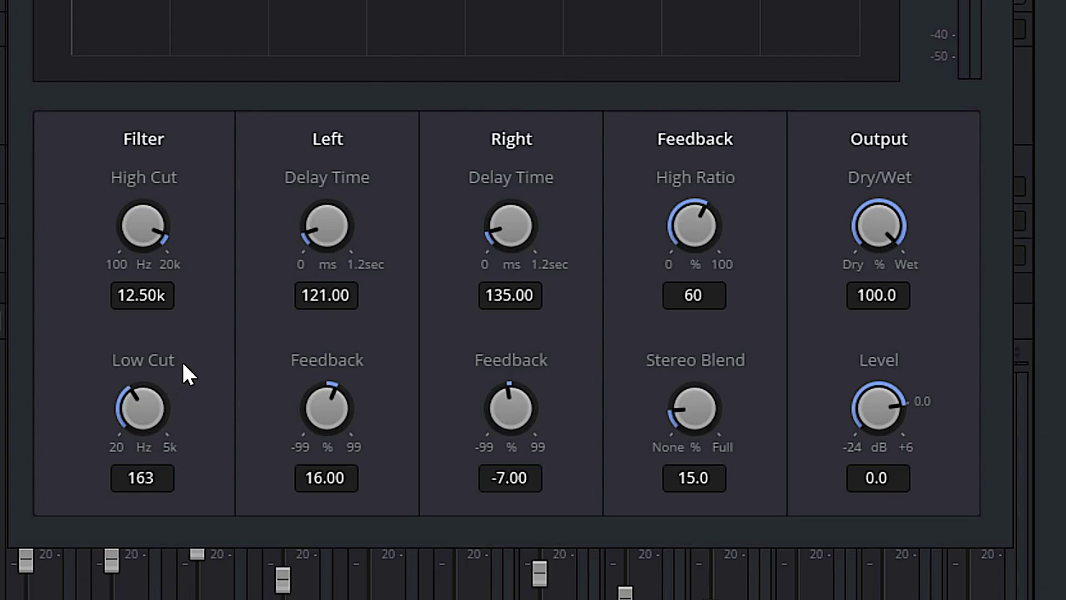
pyautogui.moveTo(196, 348); pyautogui.dragTo(203, 342)
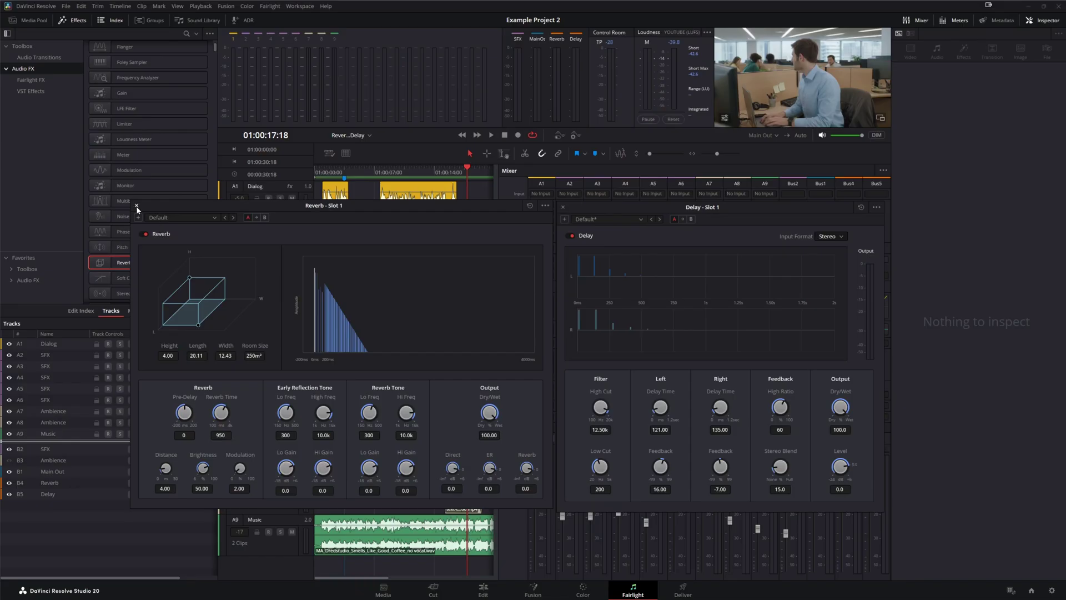
pyautogui.click(135, 206)
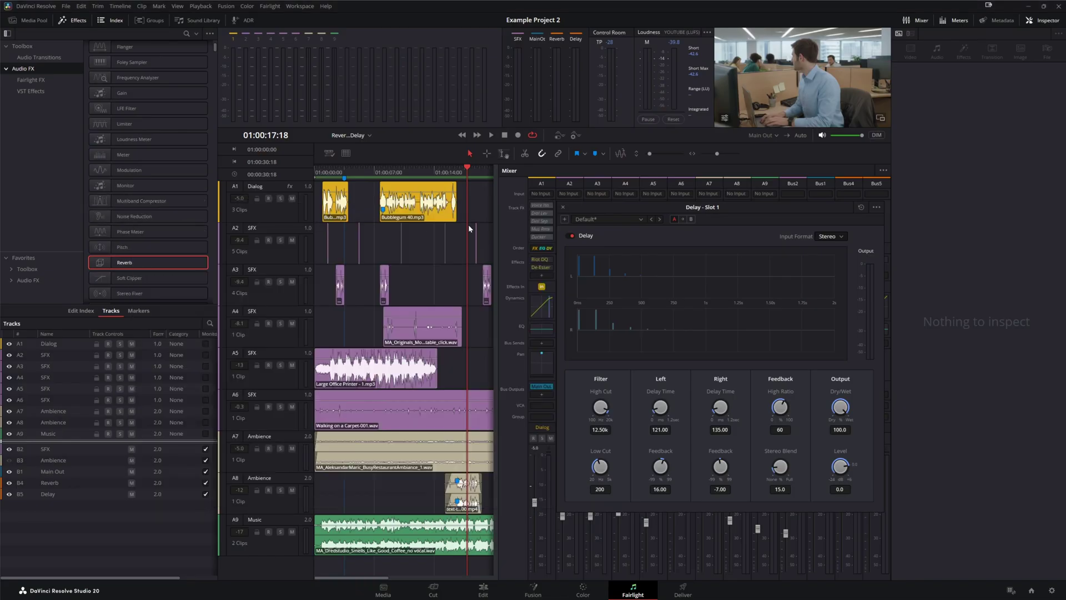
pyautogui.click(563, 207)
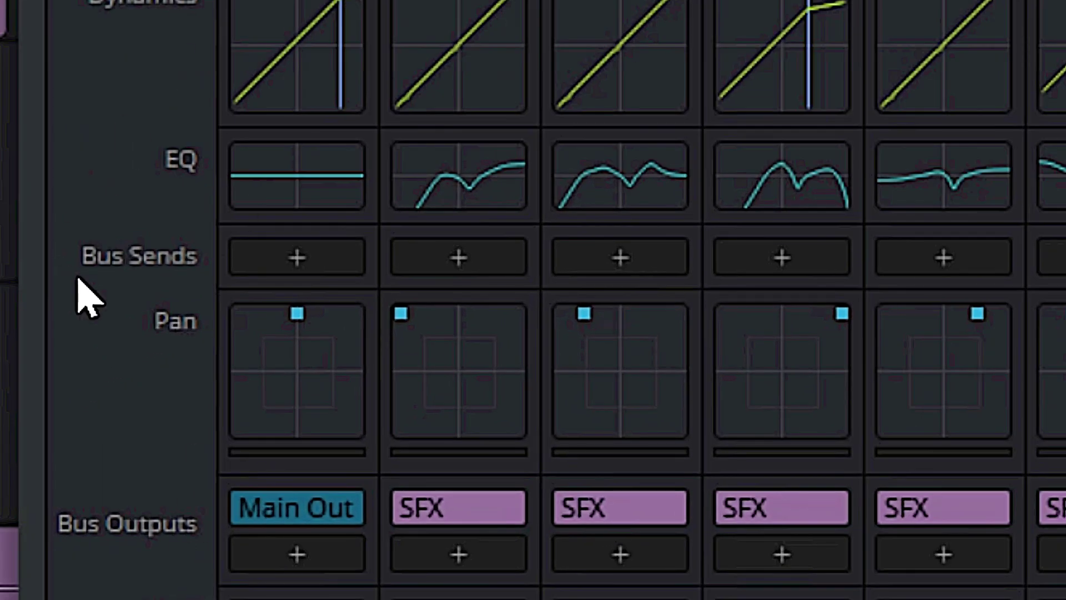
# - Add Reverb and Delay bus sends to the Dialog track and a Reverb bus send to the first SFX track, A2
pyautogui.click(299, 256)
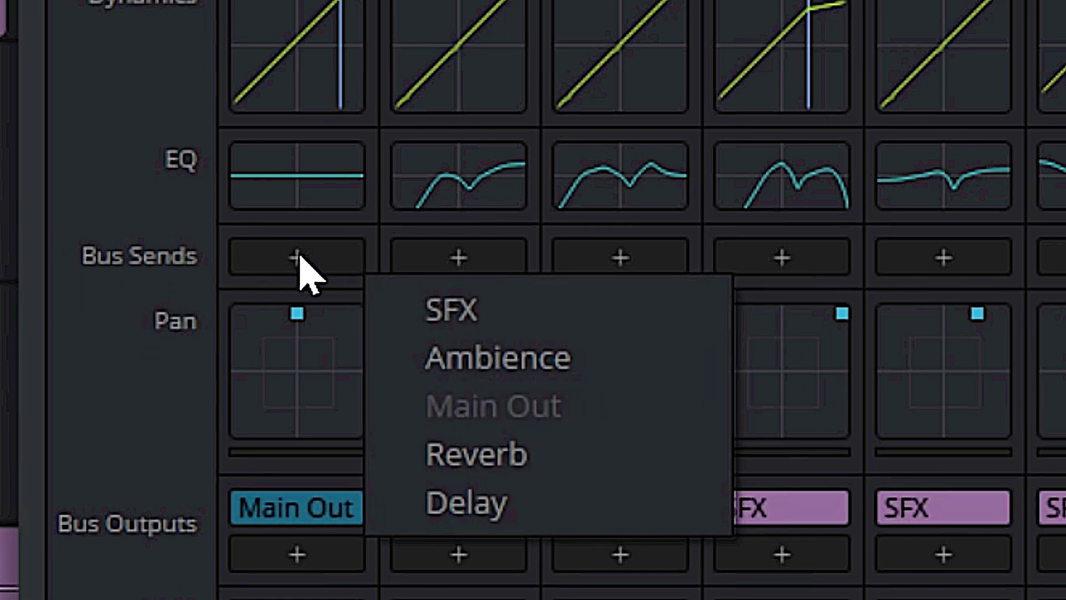
pyautogui.click(510, 470)
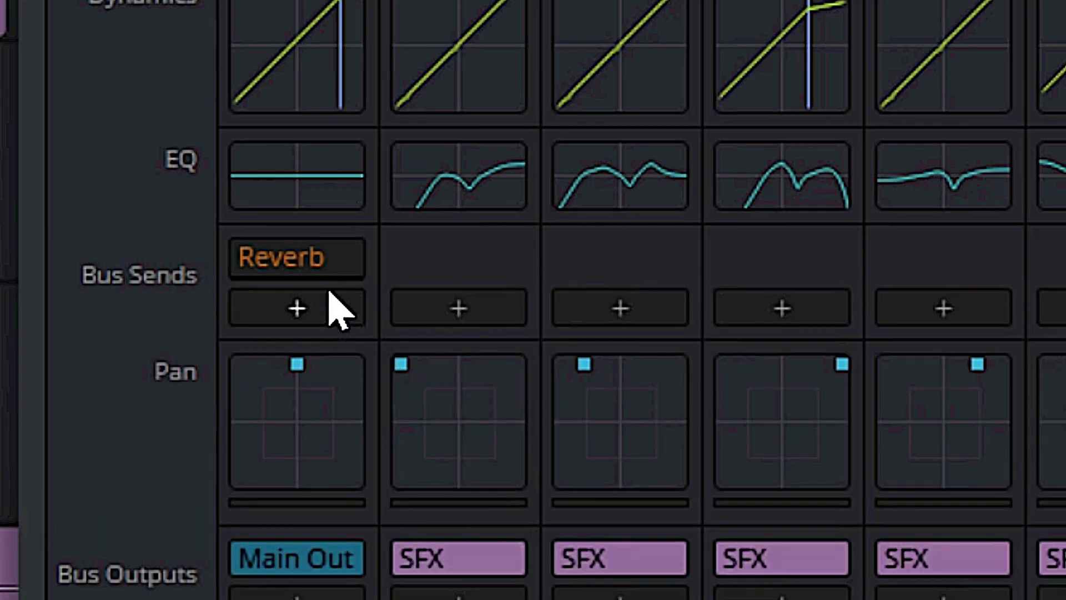
pyautogui.click(298, 308)
pyautogui.click(499, 558)
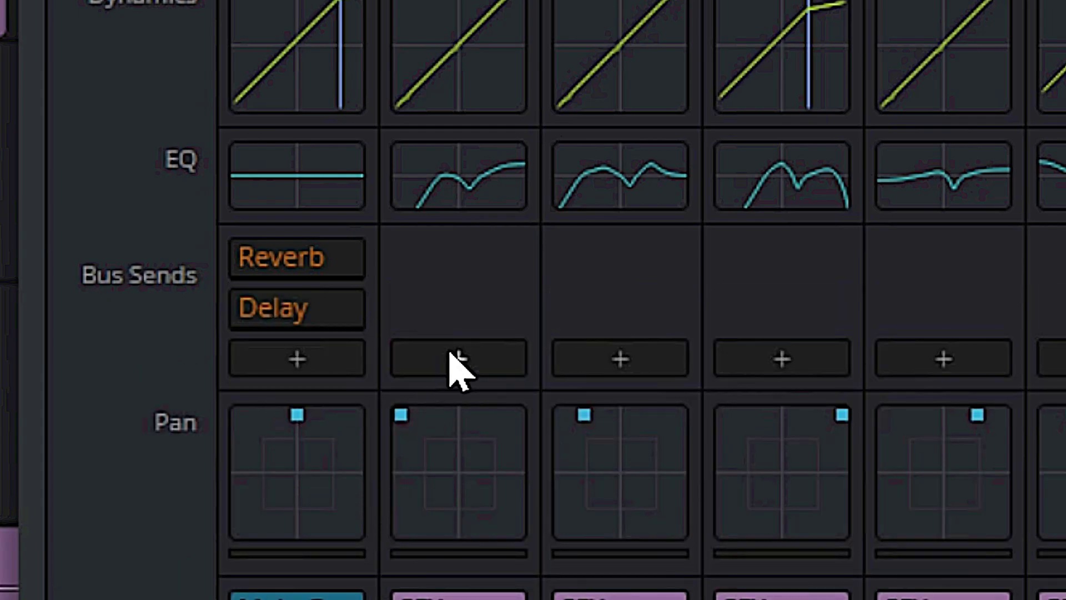
pyautogui.click(453, 358)
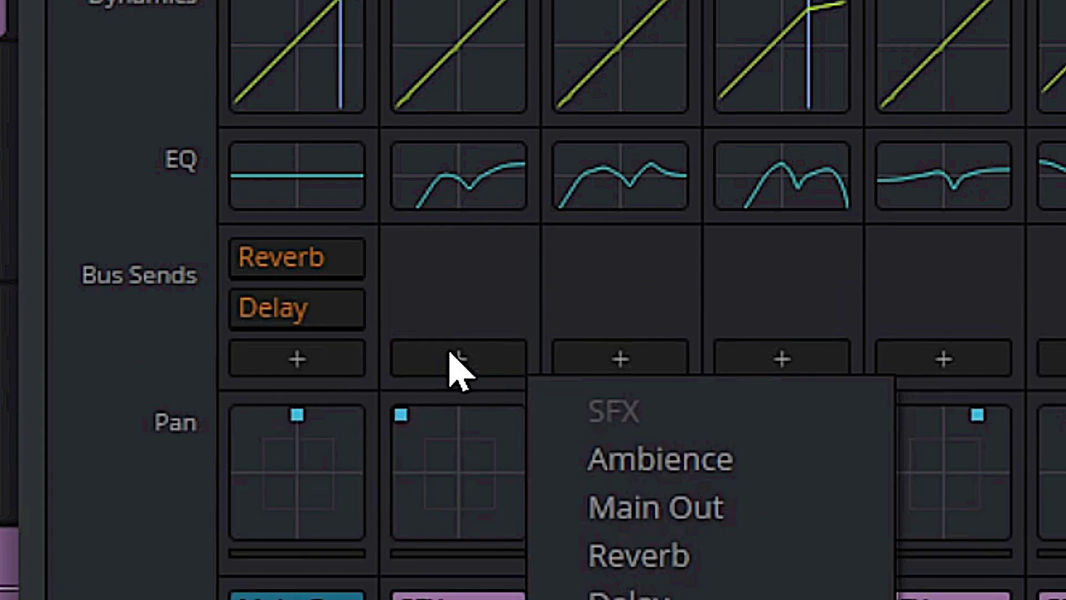
pyautogui.click(642, 558)
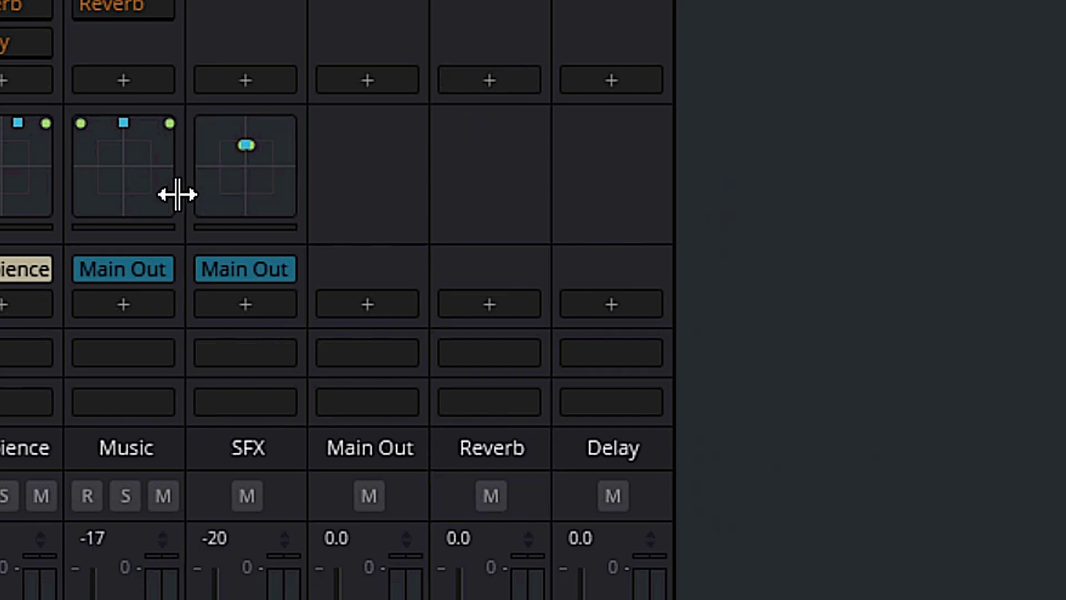
# - Route the outputs of the Reverb and Delay buses to Main Out
pyautogui.click(488, 306)
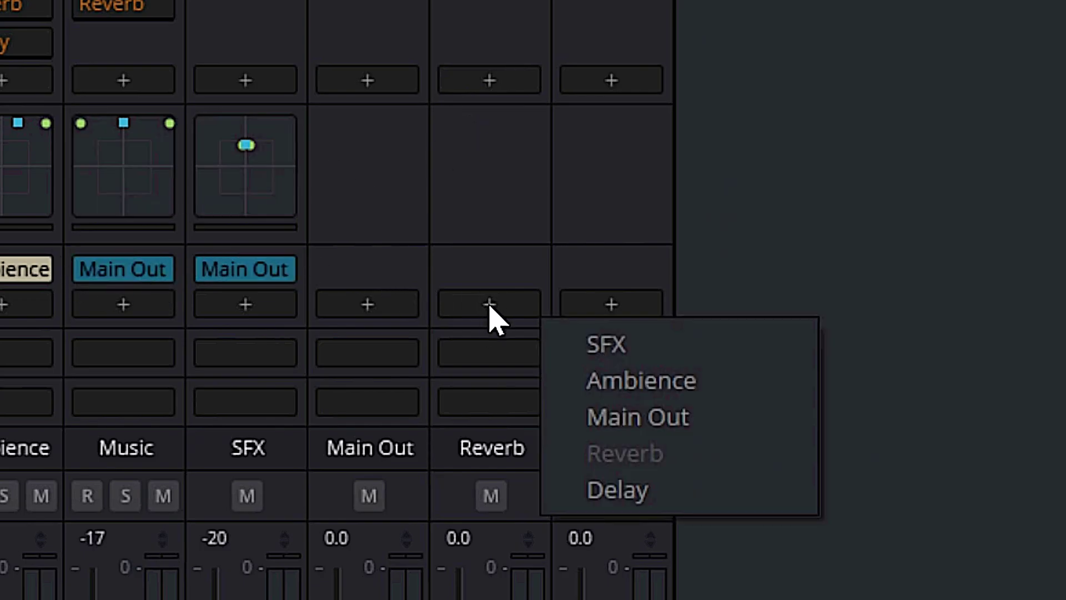
pyautogui.click(596, 418)
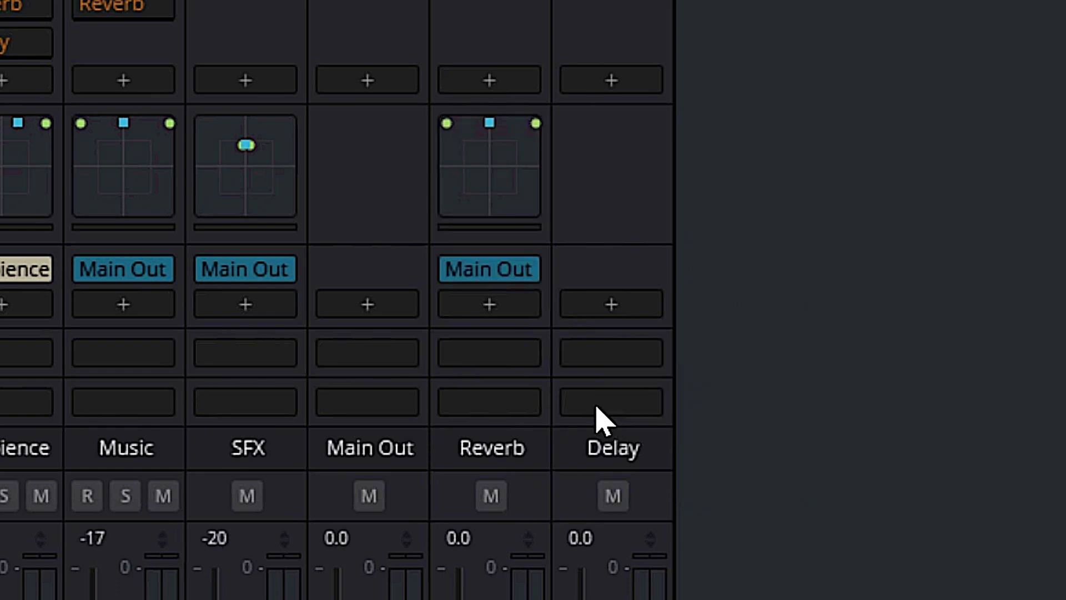
pyautogui.click(614, 305)
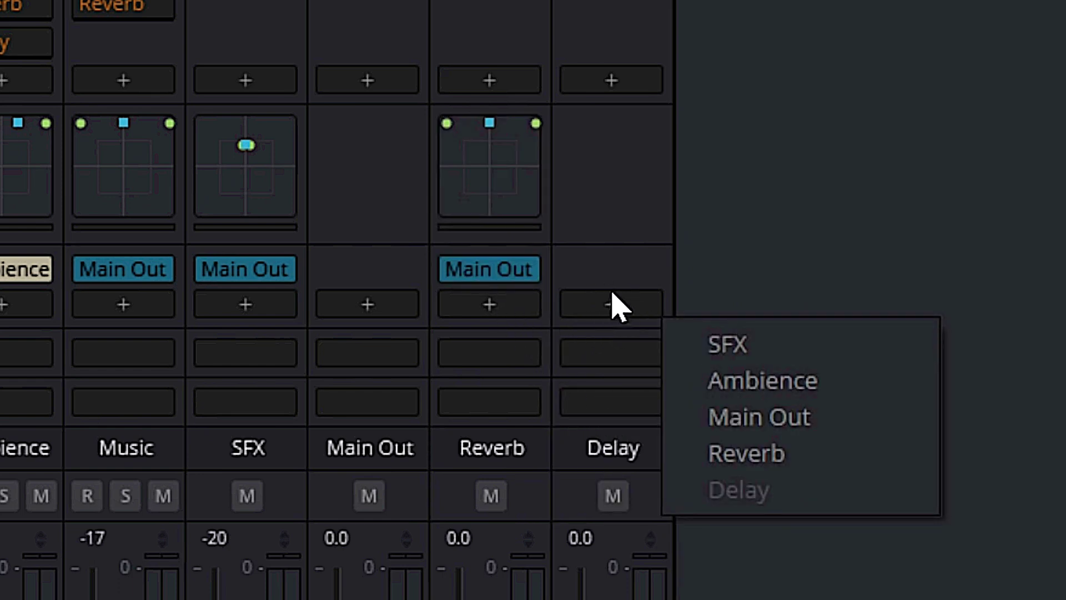
pyautogui.click(752, 428)
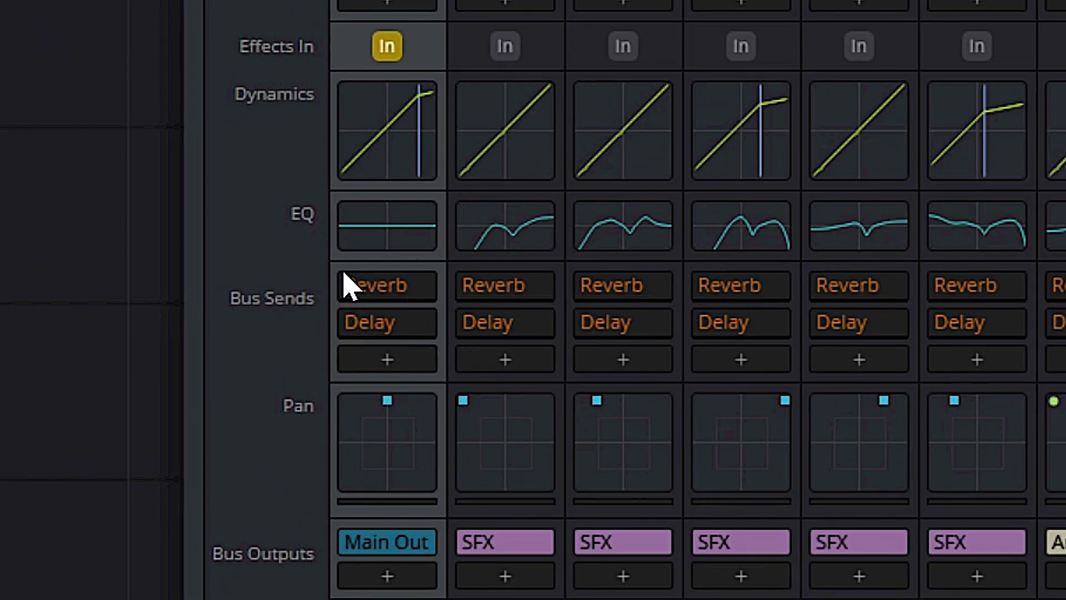
# - During playback, set the Dialog track's Reverb send level to -31 and its Delay send level to slightly above -50
pyautogui.click(388, 286)
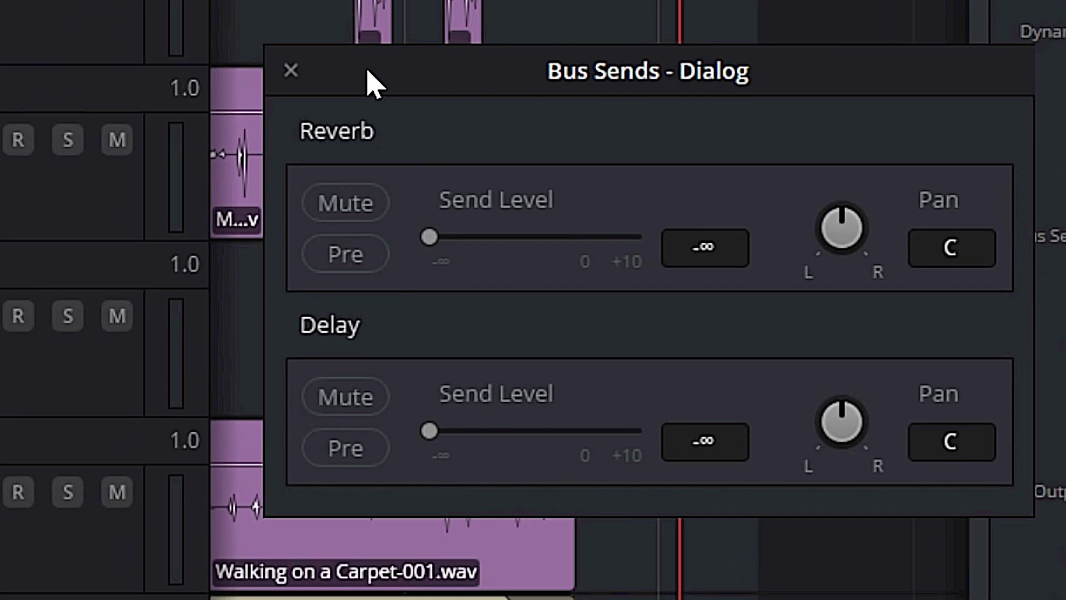
pyautogui.moveTo(375, 83); pyautogui.dragTo(208, 145)
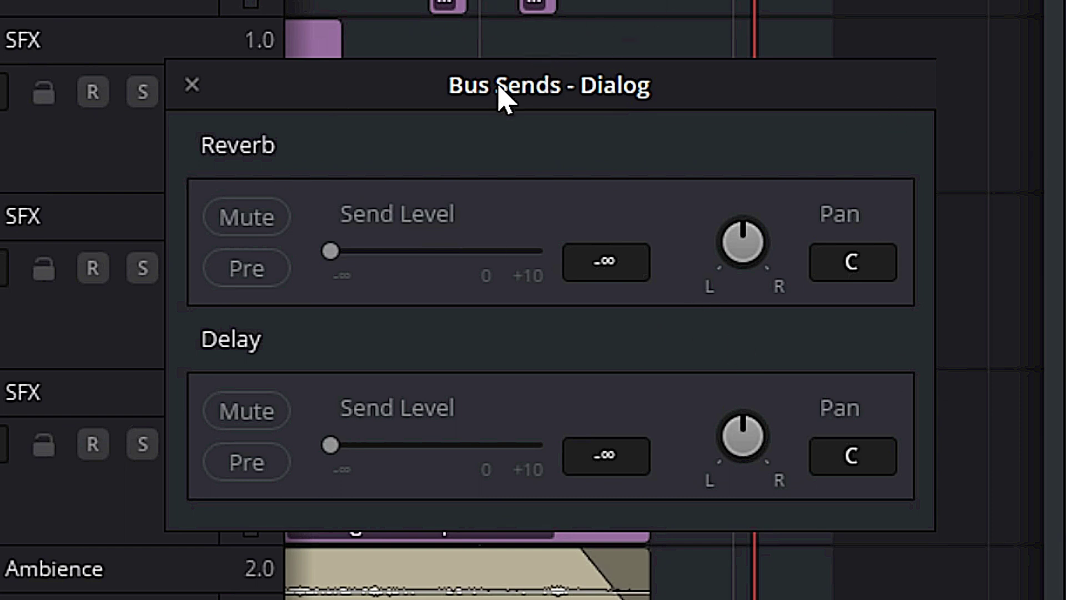
pyautogui.press('space')
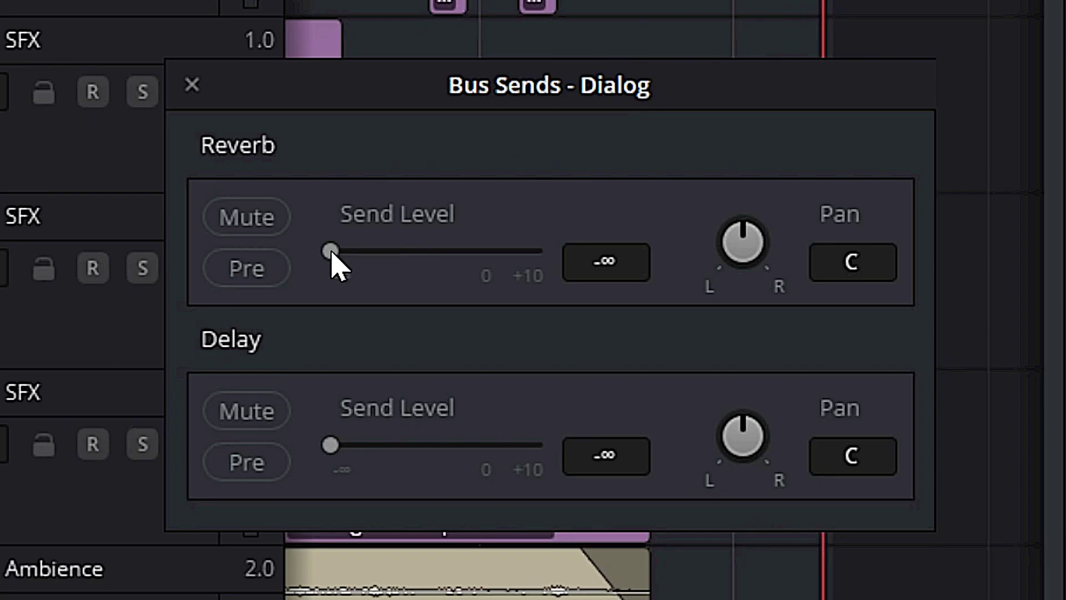
pyautogui.moveTo(332, 252); pyautogui.dragTo(369, 256)
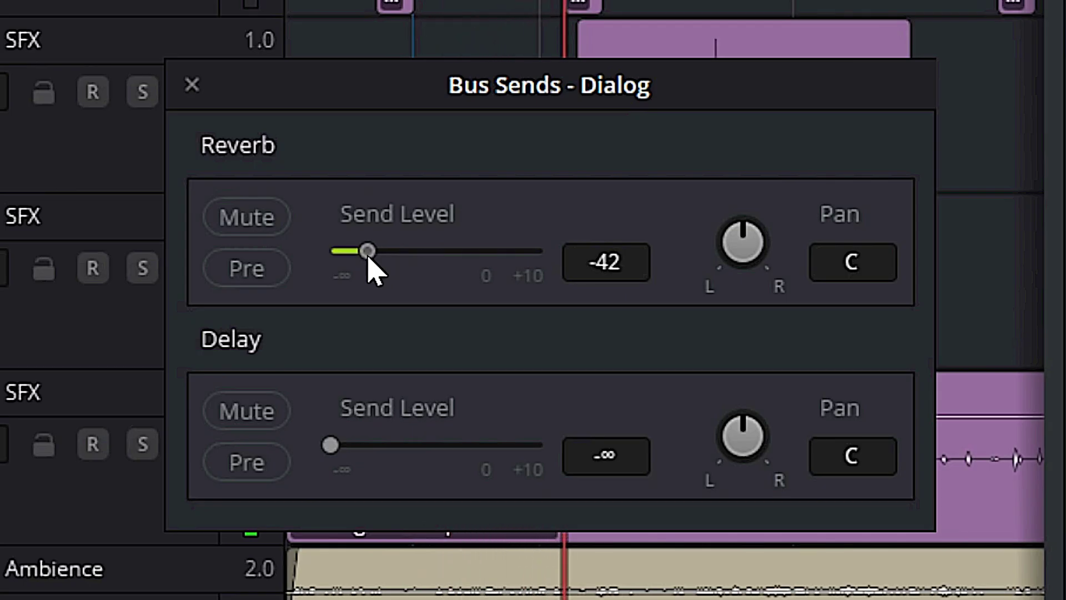
pyautogui.moveTo(368, 256)
pyautogui.mouseDown()
pyautogui.moveTo(410, 257)
pyautogui.moveTo(384, 257)
pyautogui.mouseUp()
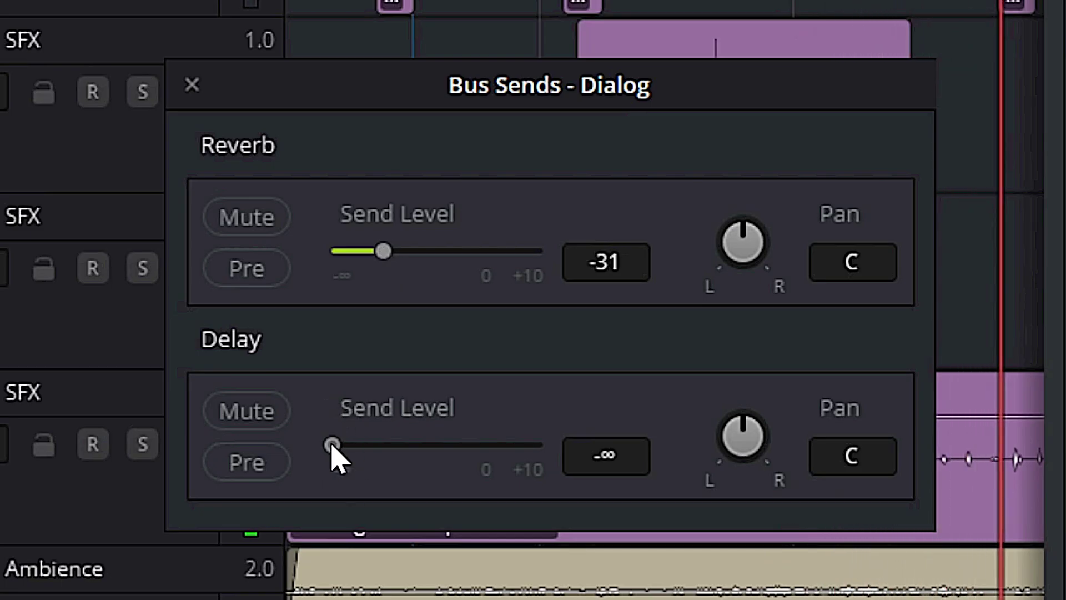
pyautogui.moveTo(330, 445); pyautogui.dragTo(356, 445)
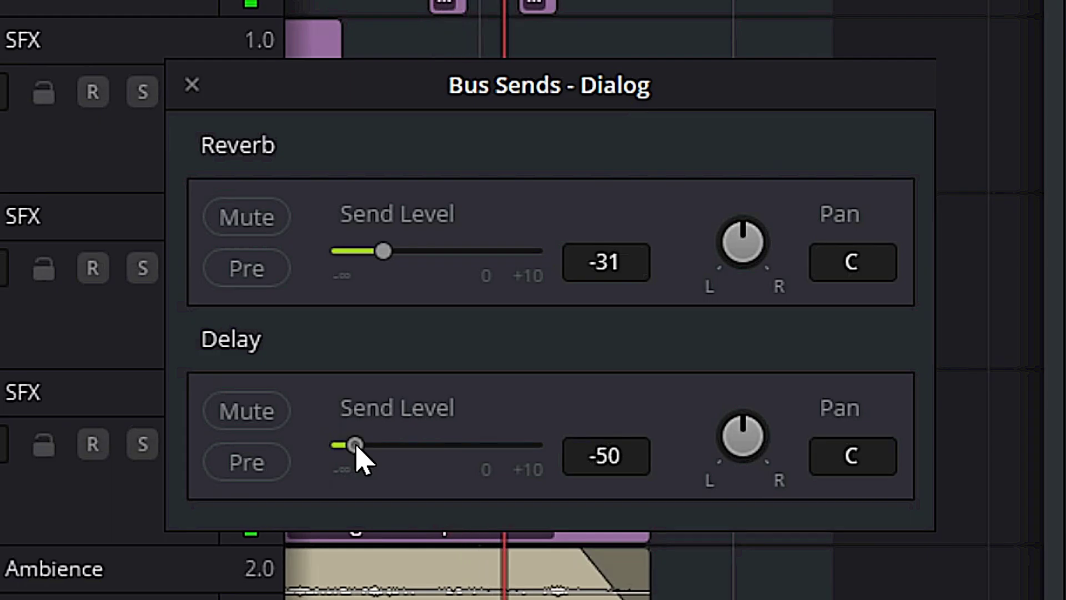
pyautogui.moveTo(356, 445); pyautogui.dragTo(360, 445)
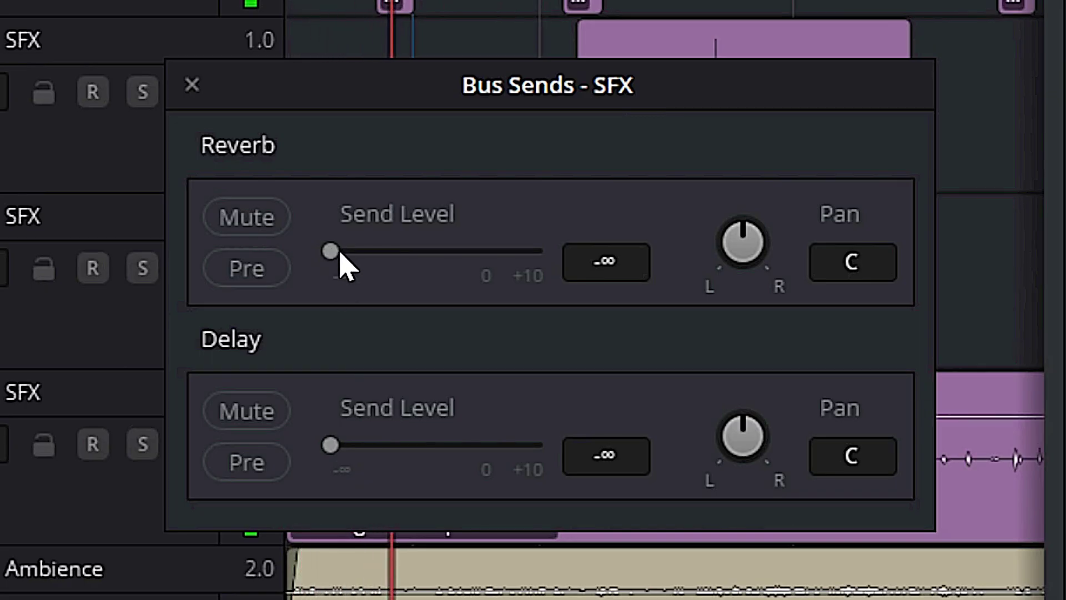
# - Set the SFX track's Reverb send level to -30 and raise its Delay send level slightly above minimum
pyautogui.moveTo(332, 251); pyautogui.dragTo(584, 292)
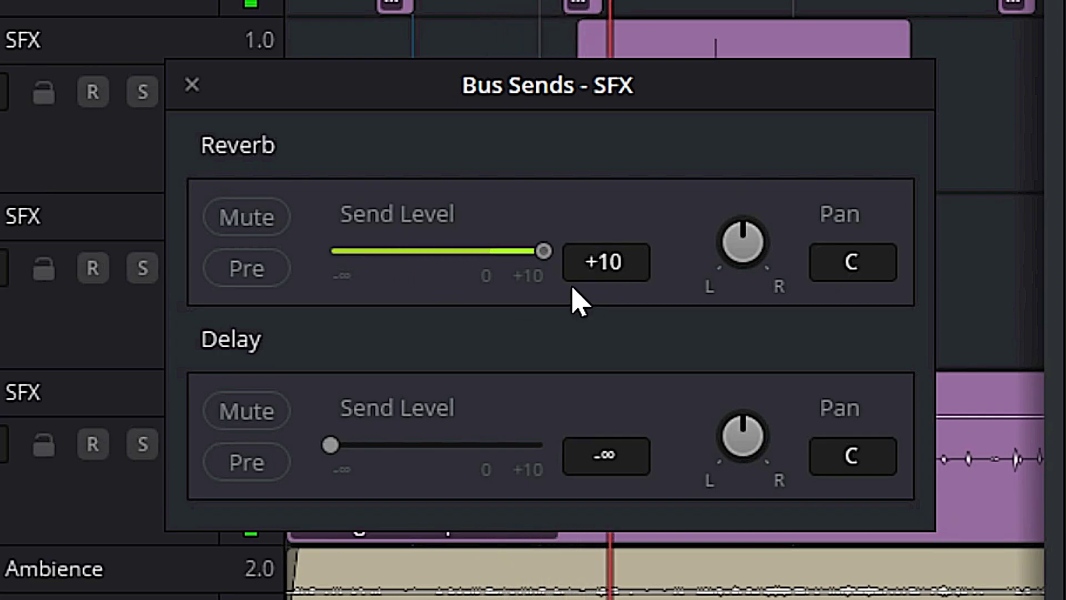
pyautogui.moveTo(574, 289); pyautogui.dragTo(384, 280)
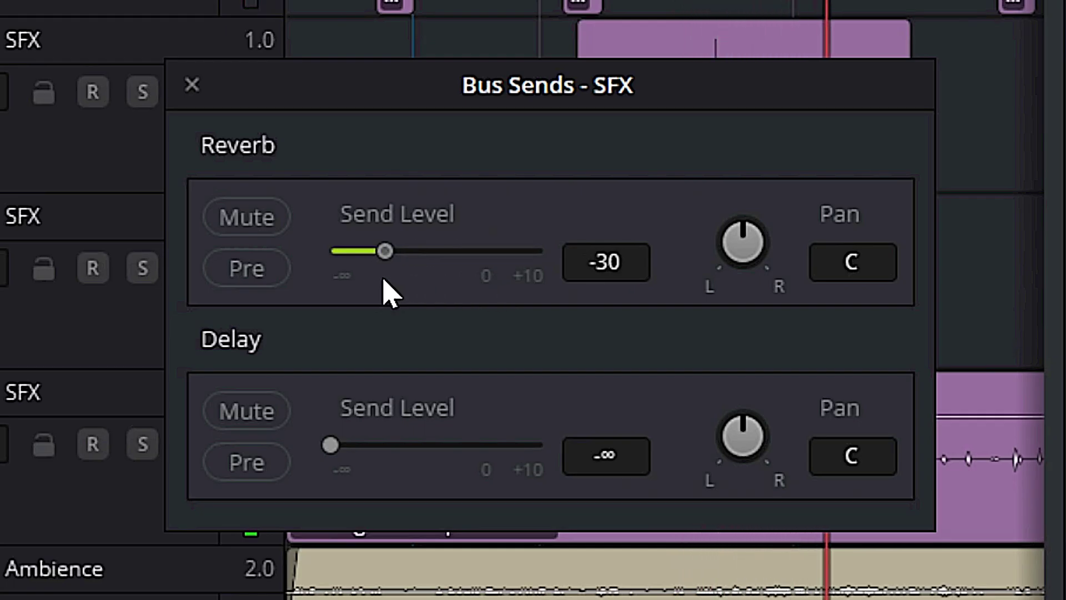
pyautogui.moveTo(329, 444); pyautogui.dragTo(358, 447)
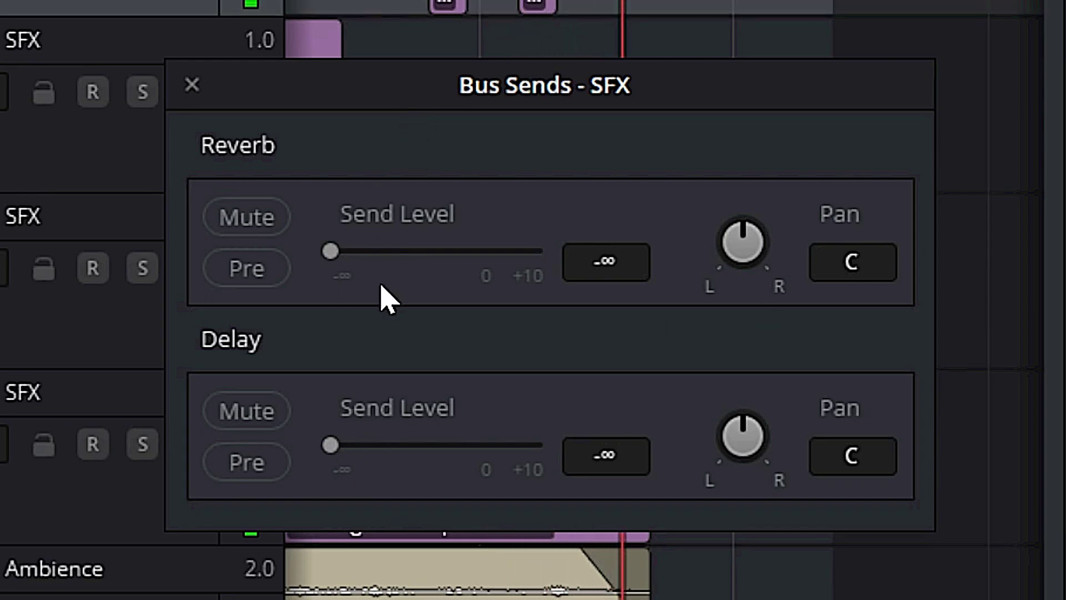
# - Raise the Reverb send level slightly above minimum on the next SFX track
pyautogui.moveTo(329, 249); pyautogui.dragTo(365, 259)
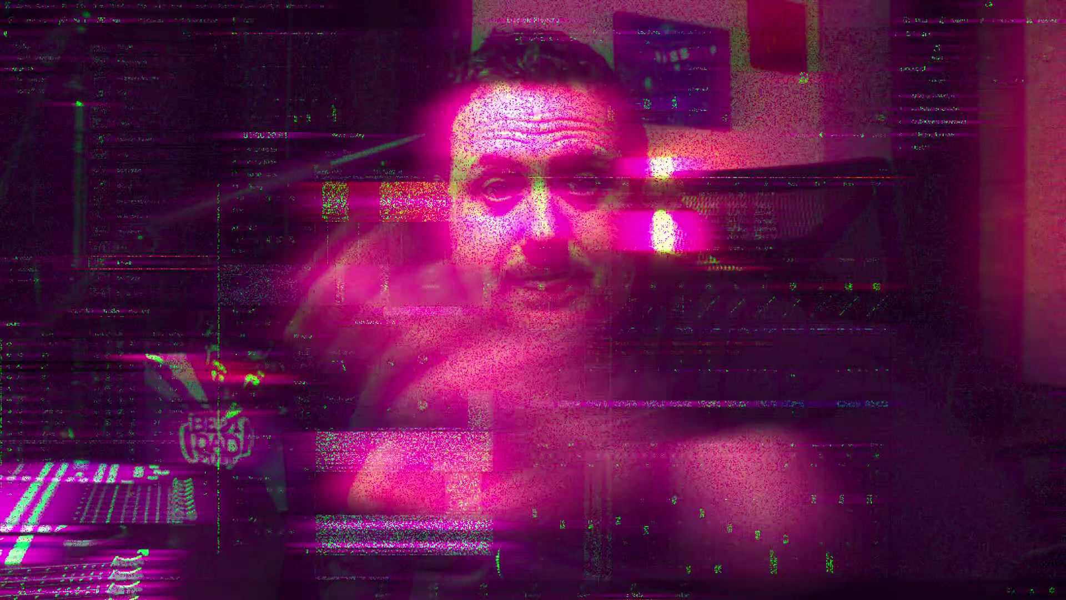